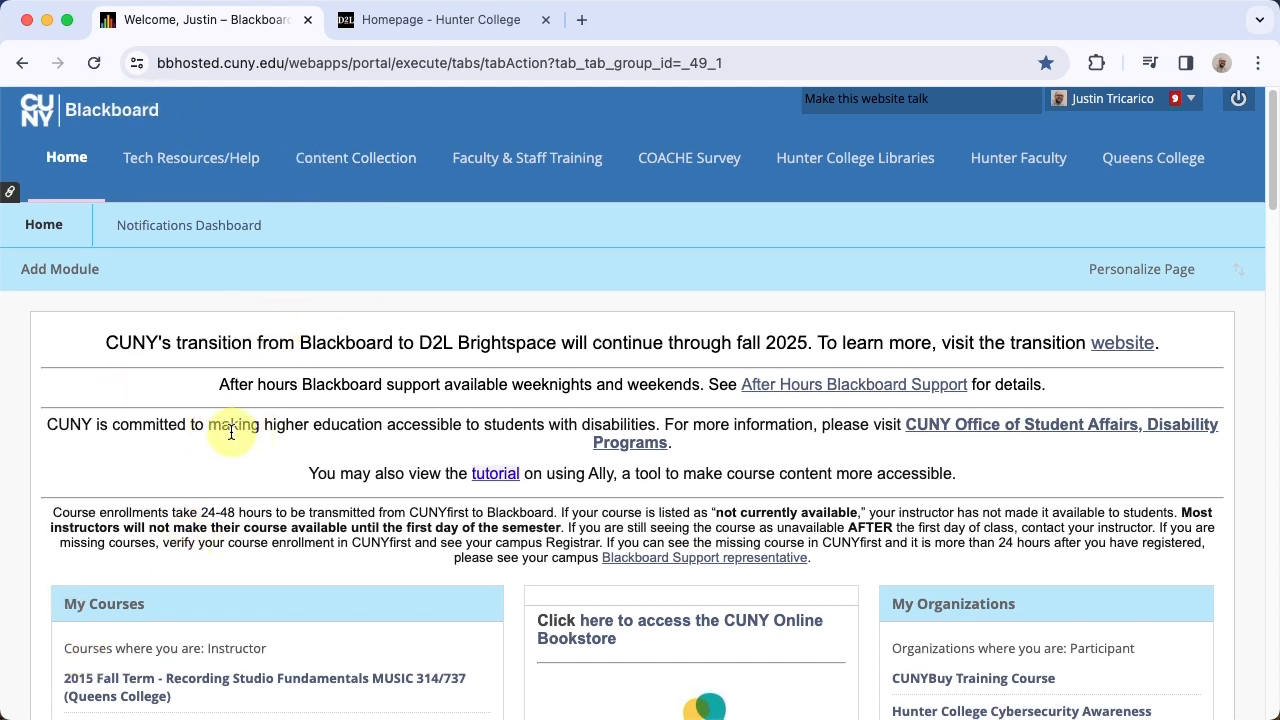
# Open the instructor's own Test Course (Hunter College) from the My Courses list
pyautogui.scroll(-5, 231, 432)
pyautogui.scroll(-7, 231, 432)
pyautogui.scroll(-3, 231, 432)
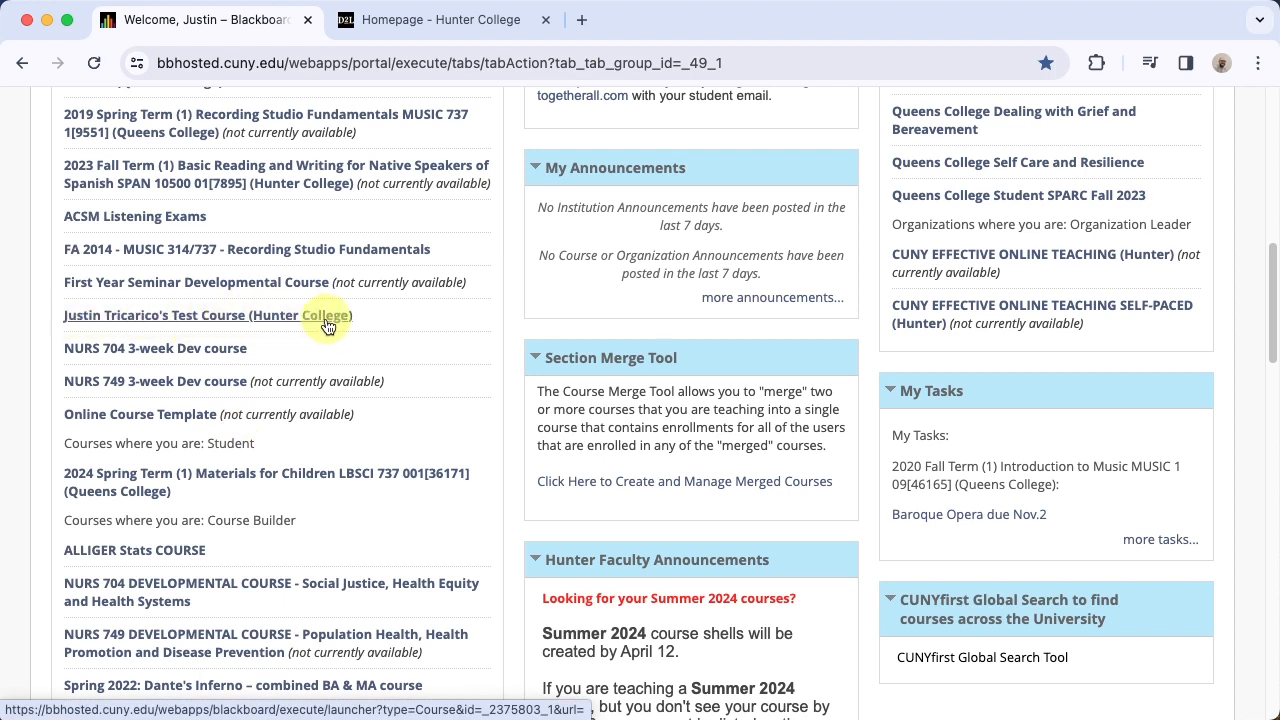
pyautogui.click(181, 318)
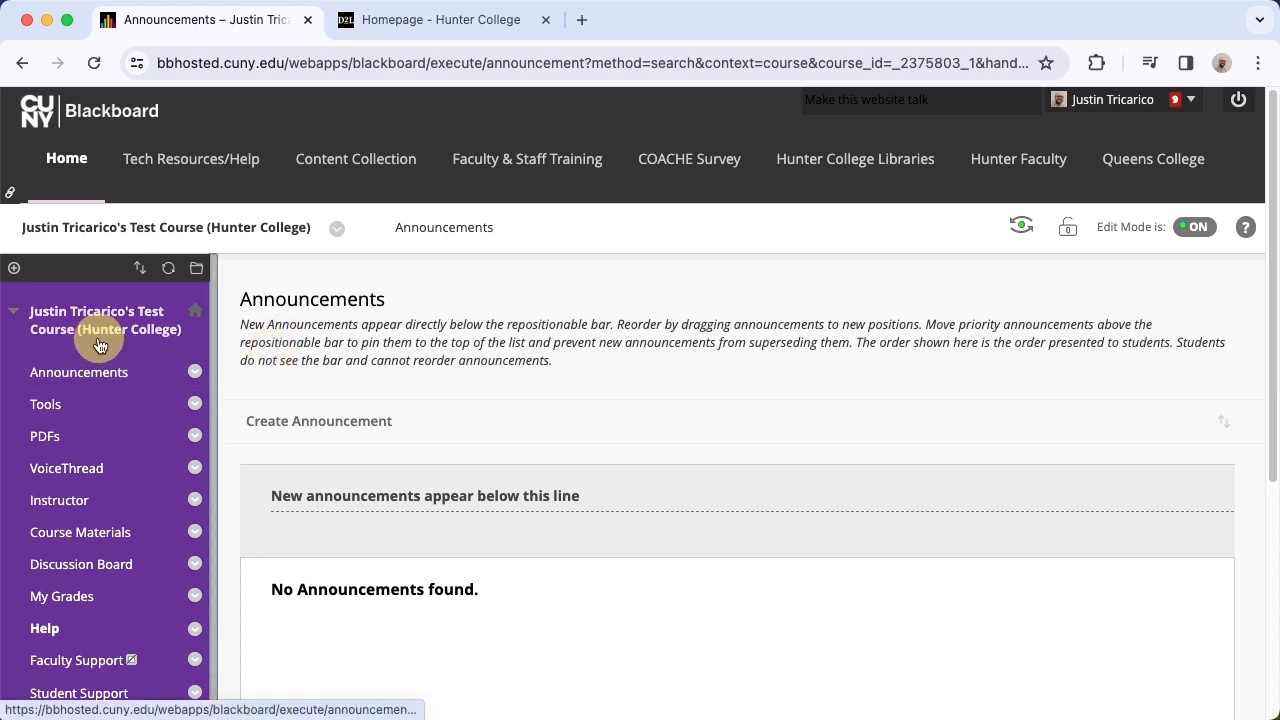
# Expand Packages and Utilities in the course's Control Panel and open Export/Archive Course
pyautogui.scroll(-7, 100, 345)
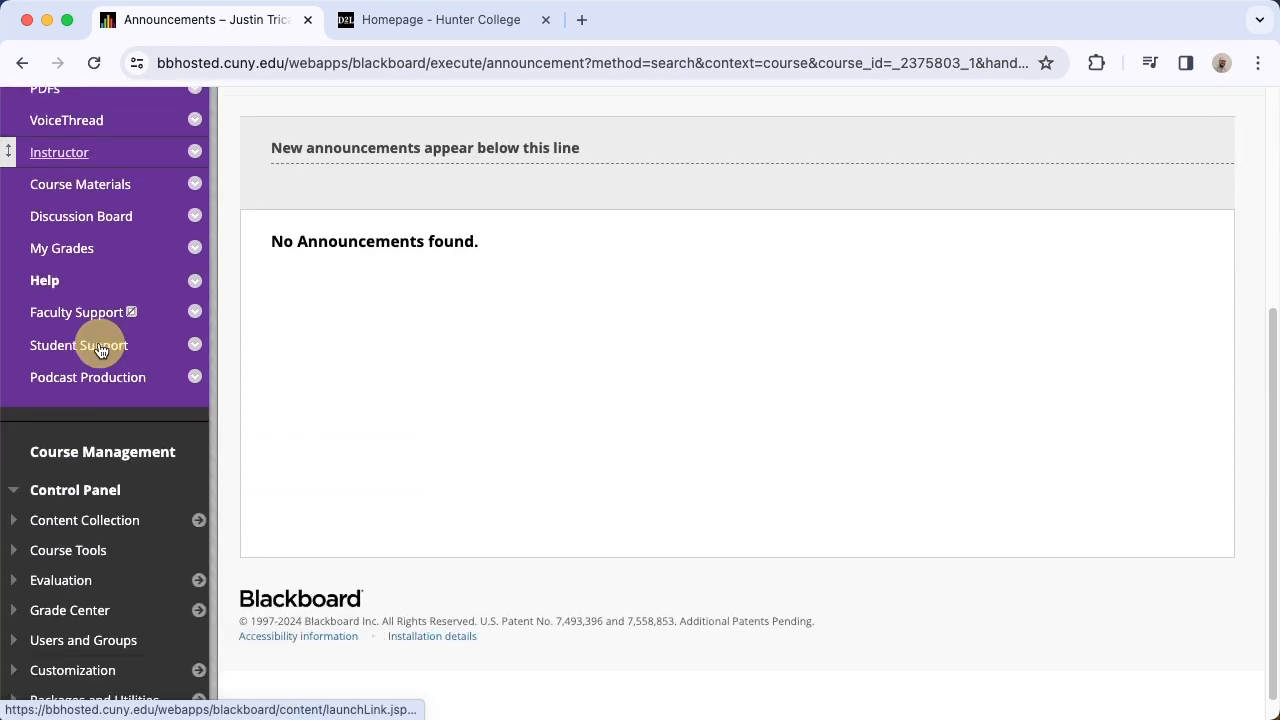
pyautogui.scroll(-1, 95, 346)
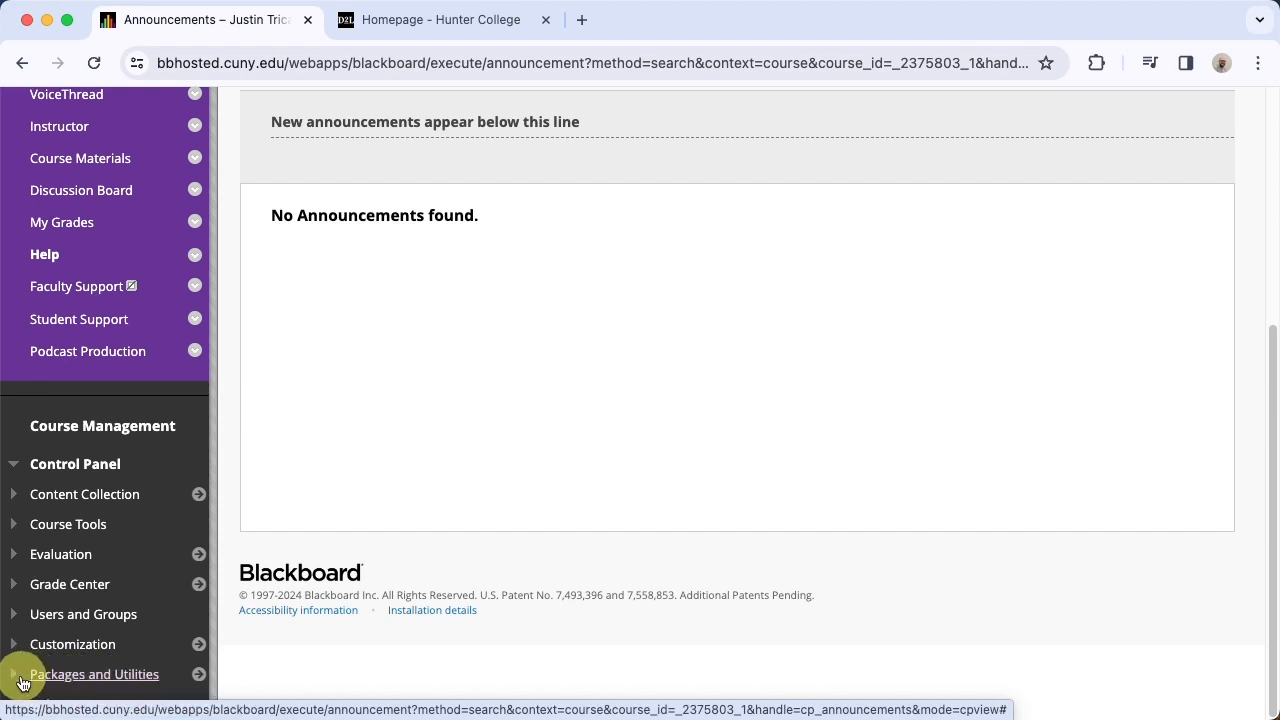
pyautogui.click(12, 678)
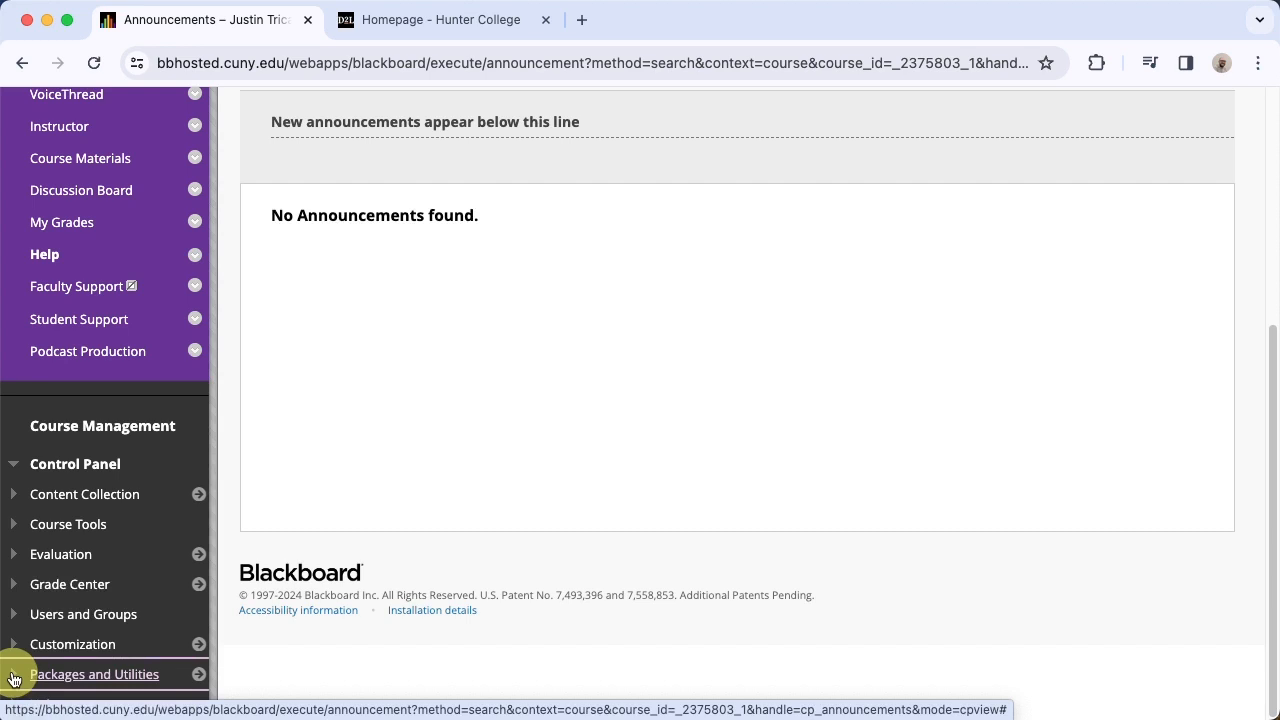
pyautogui.scroll(-3, 54, 636)
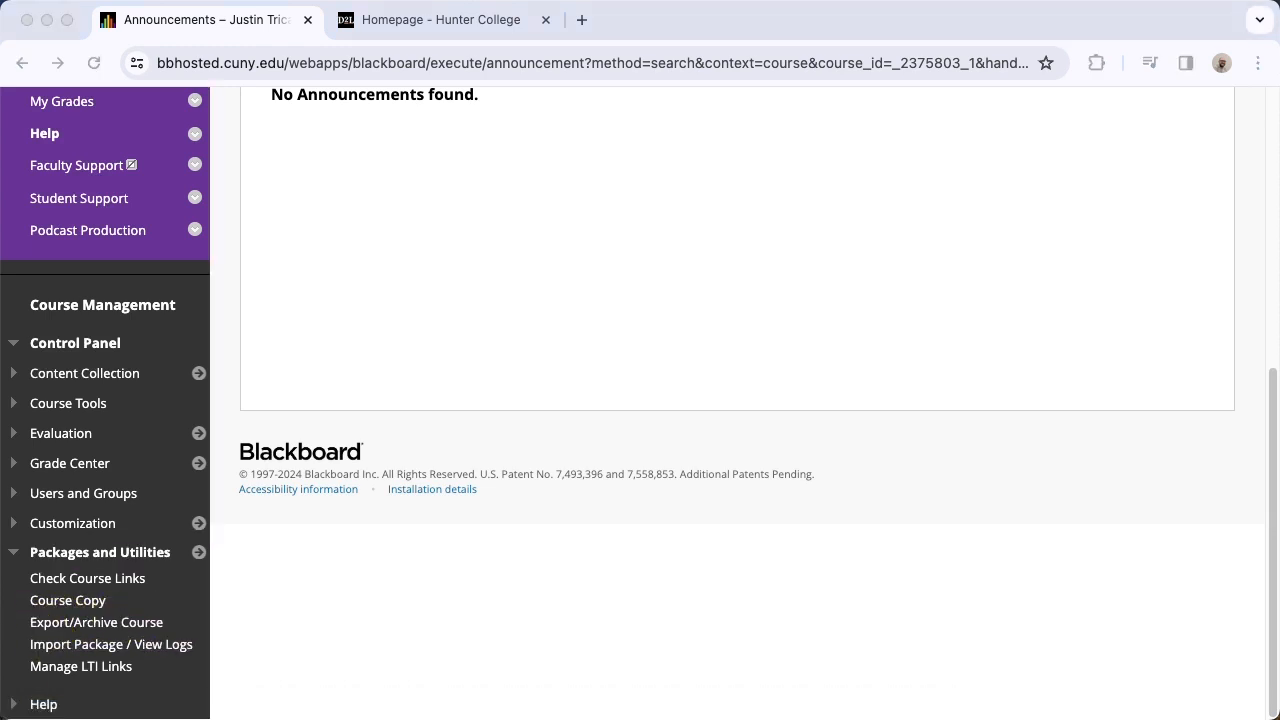
pyautogui.moveTo(306, 609); pyautogui.dragTo(172, 622)
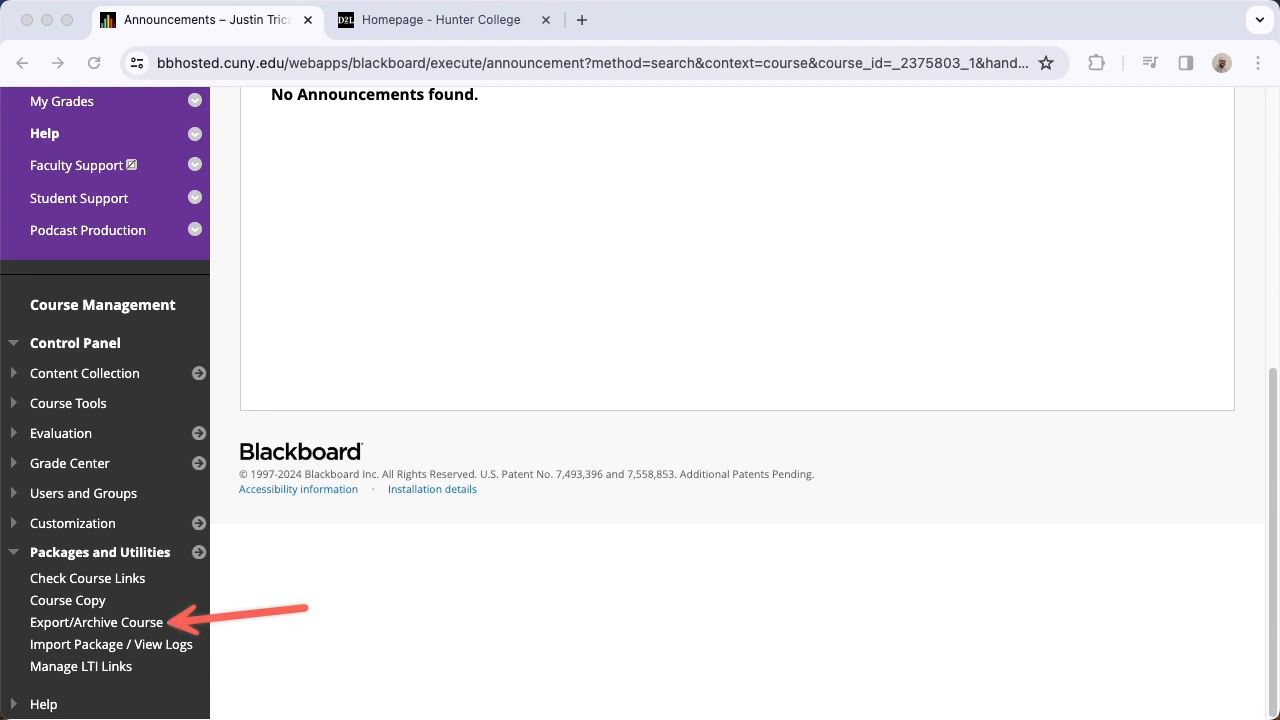
pyautogui.click(99, 623)
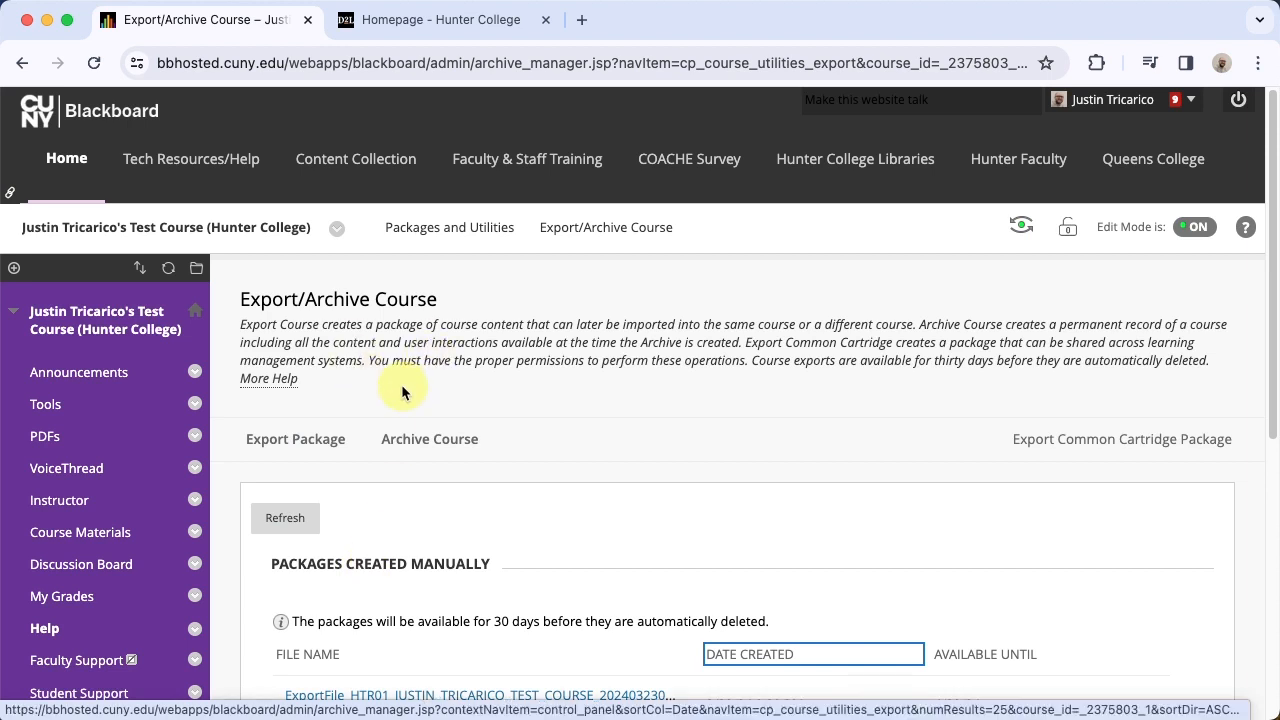
# Start a new export package for the course and review its copy options and file attachment settings
pyautogui.scroll(-1, 401, 385)
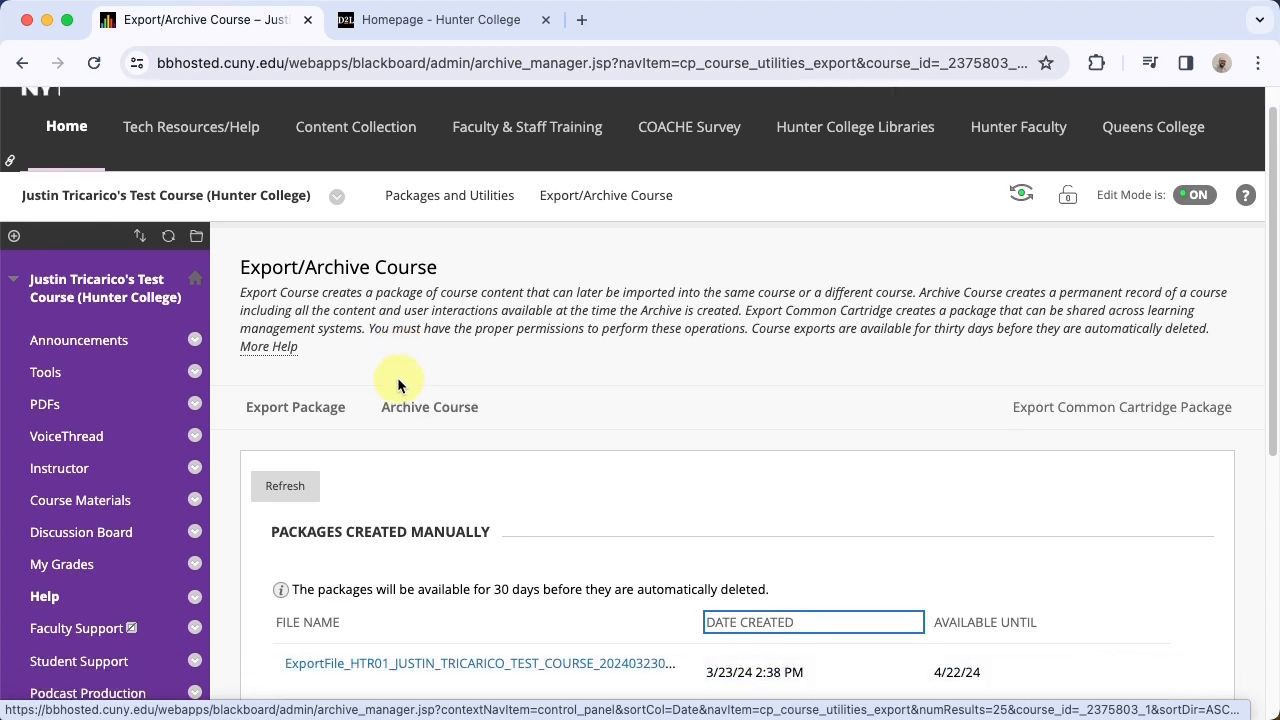
pyautogui.click(312, 412)
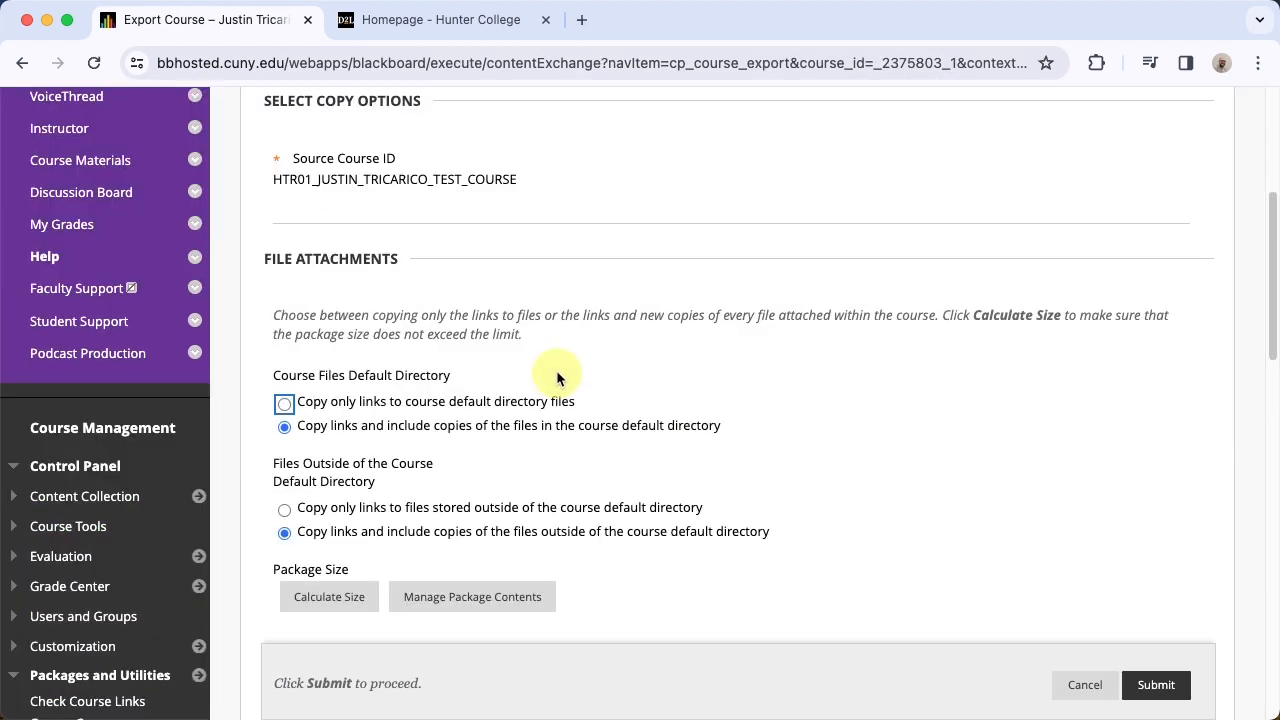
pyautogui.scroll(4, 485, 309)
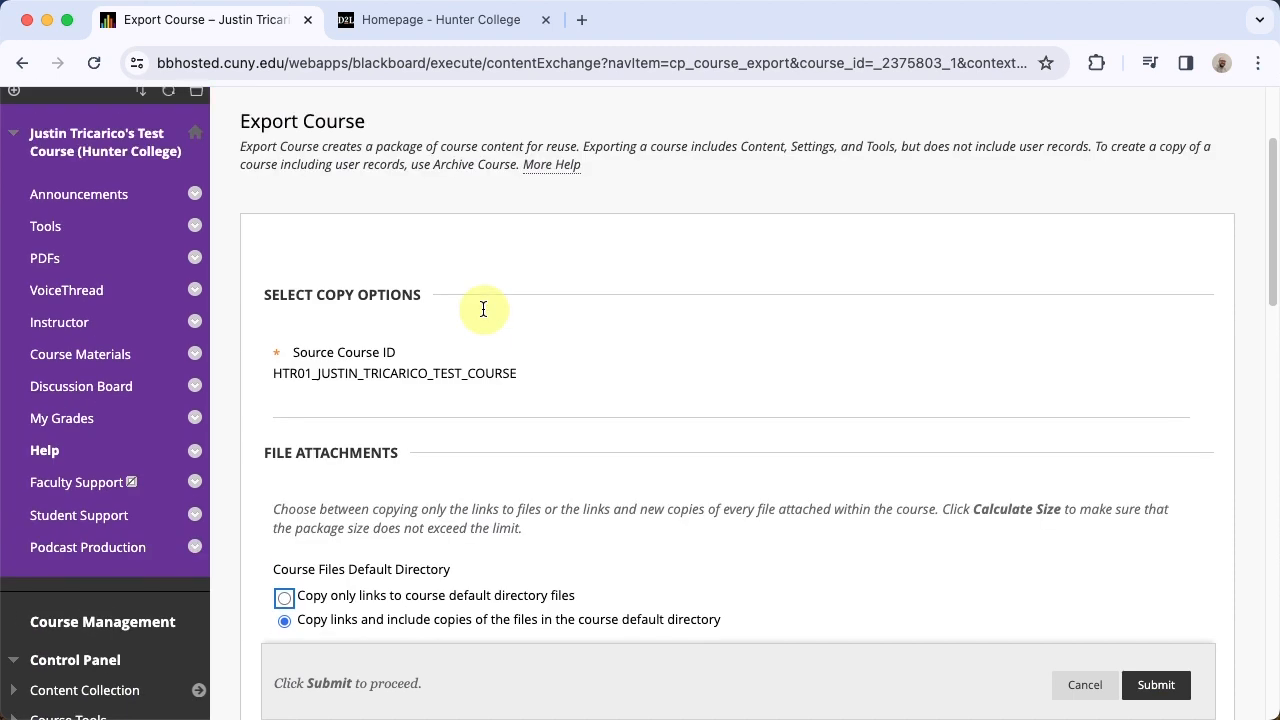
pyautogui.scroll(-1, 483, 309)
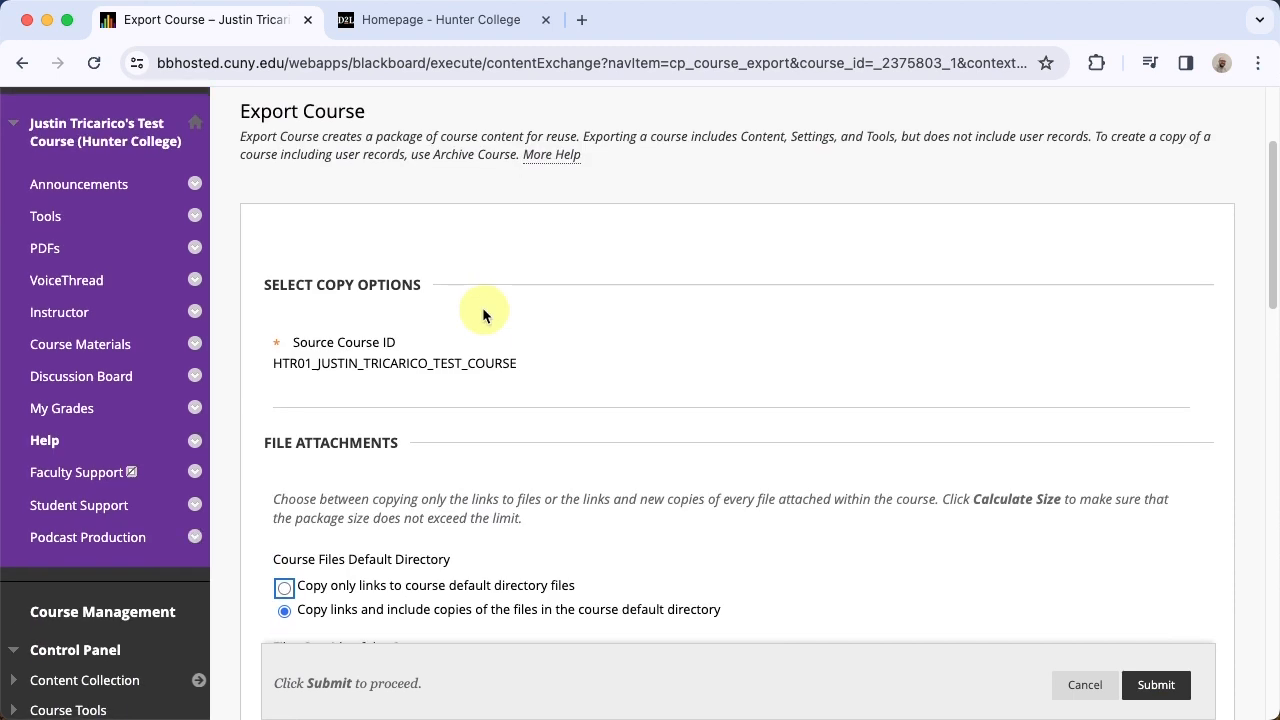
pyautogui.scroll(-2, 483, 312)
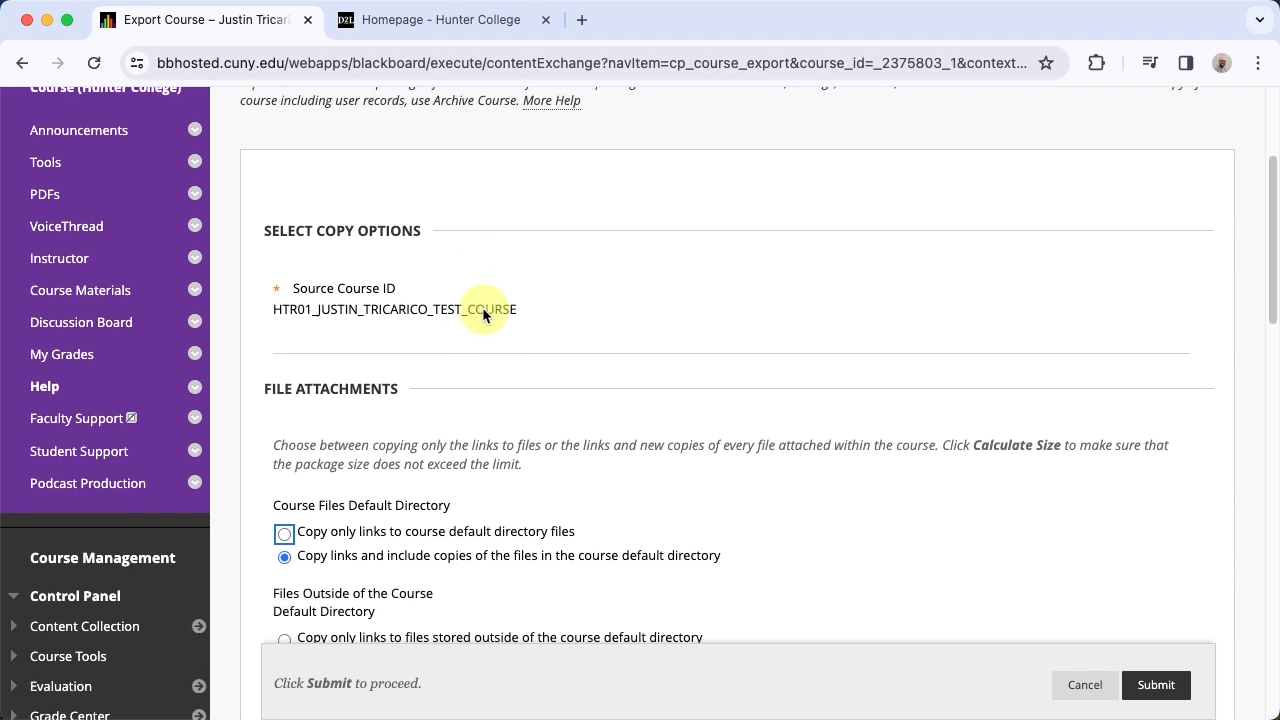
pyautogui.scroll(-3, 418, 287)
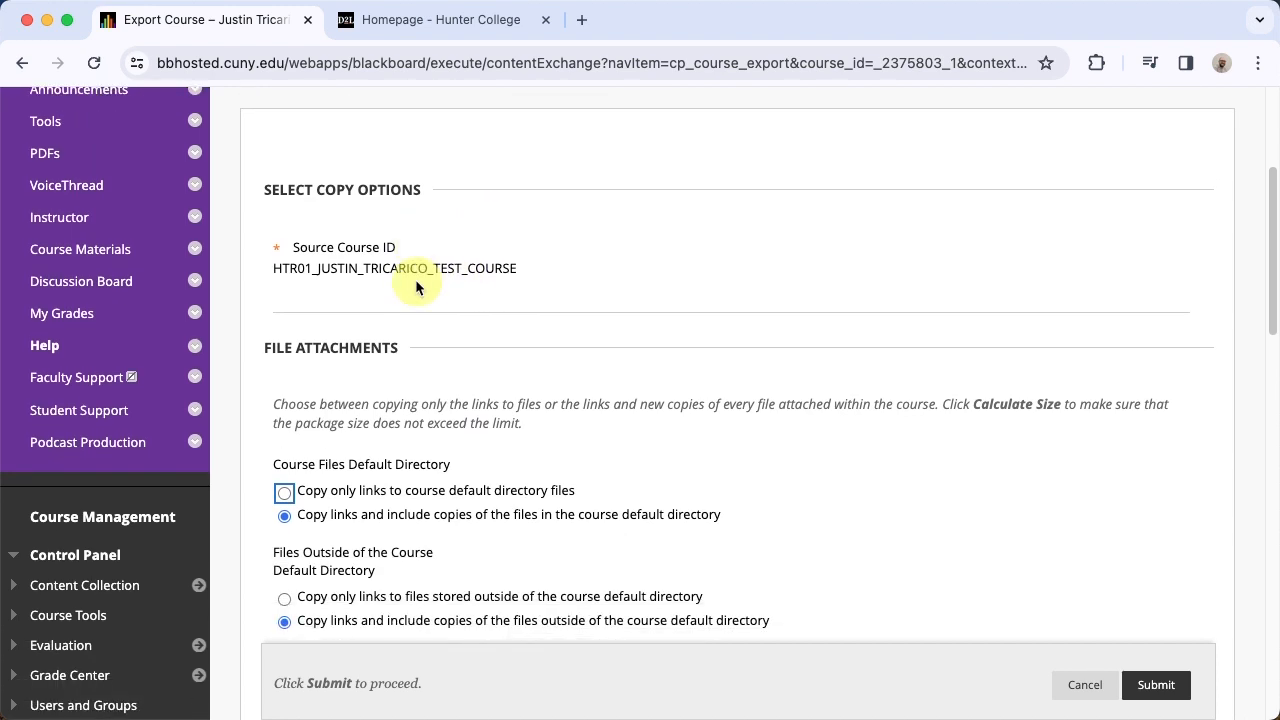
pyautogui.scroll(-1, 418, 287)
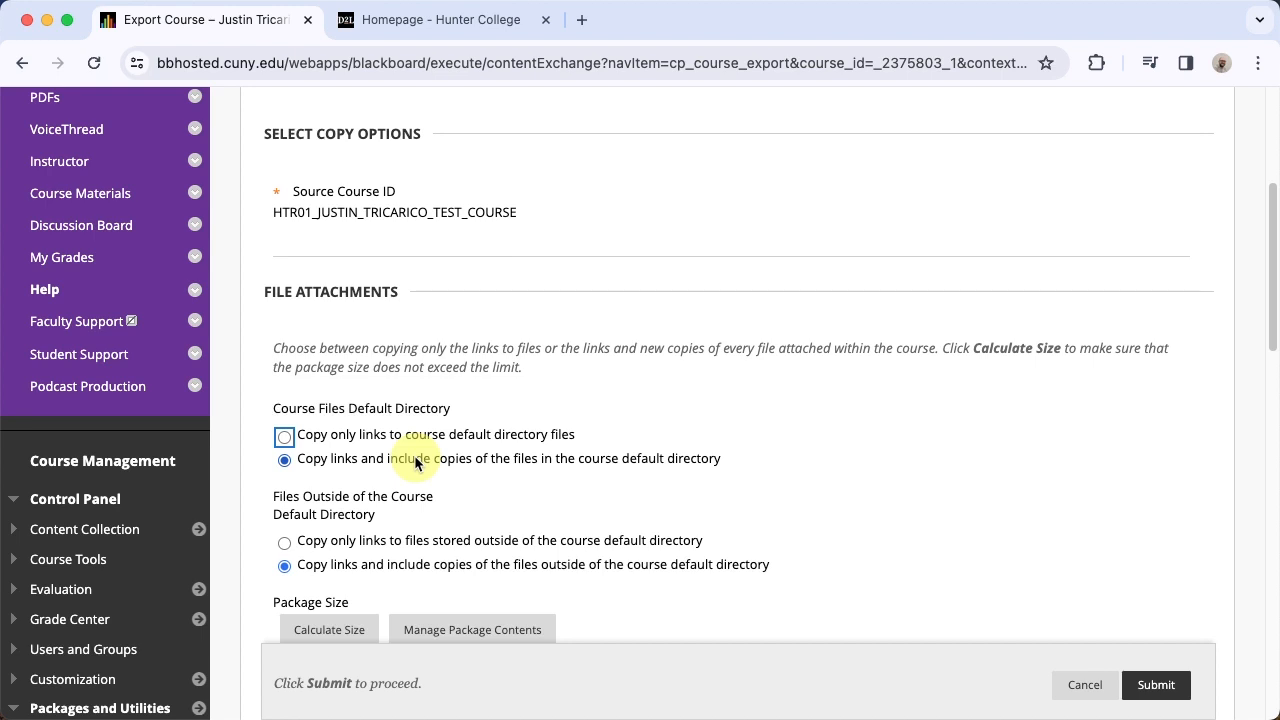
# Use the option to copy links and include file copies for files both inside and outside the course default directory
pyautogui.click(282, 443)
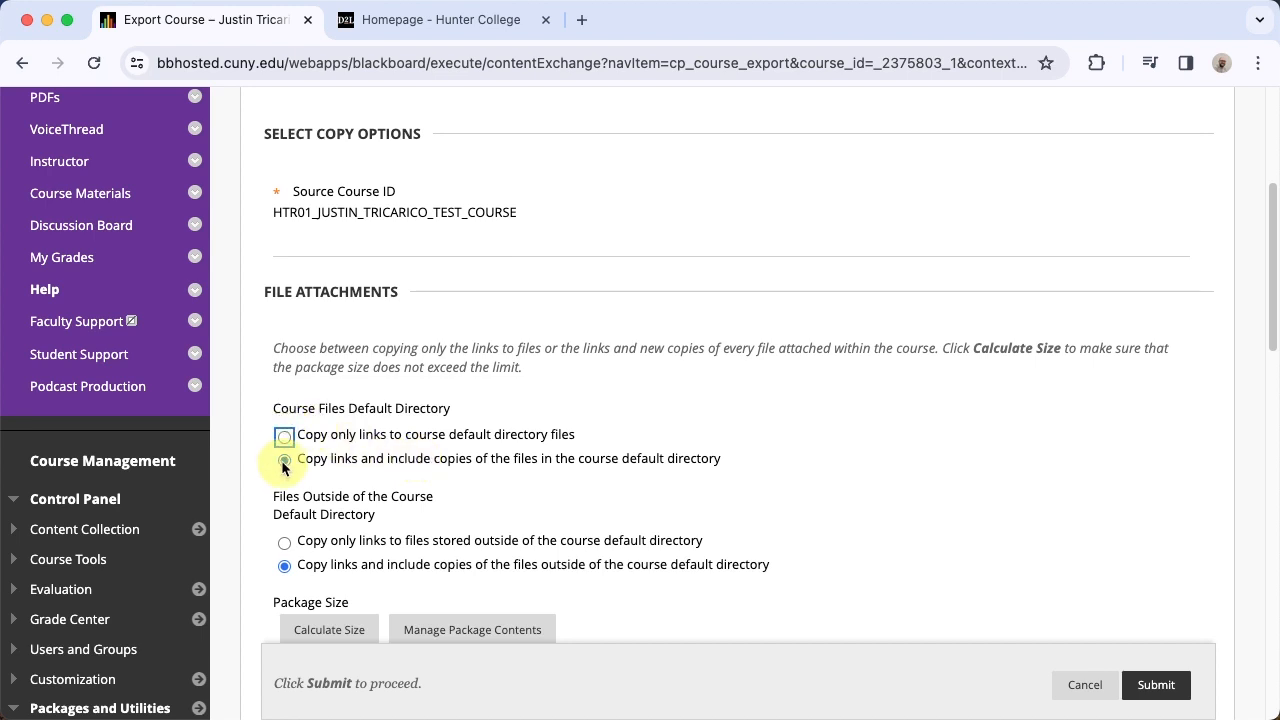
pyautogui.scroll(-1, 551, 474)
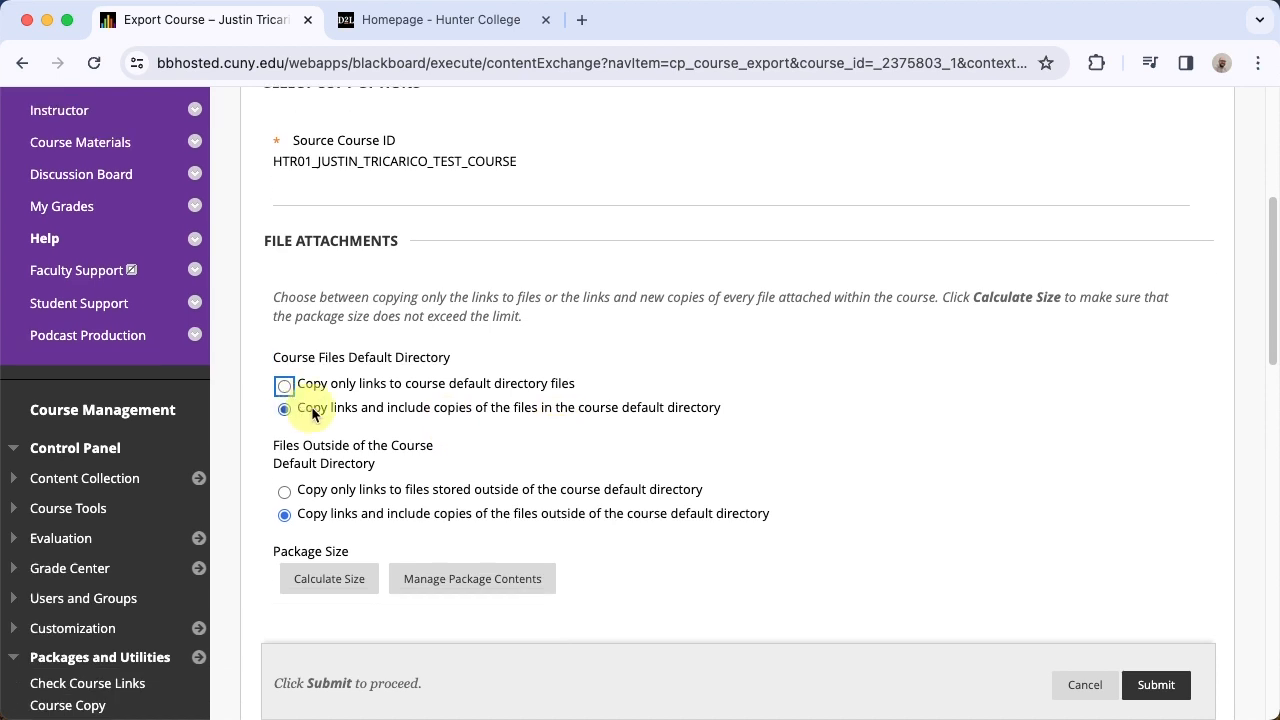
pyautogui.hotkey('ctrl', 'a')
pyautogui.moveTo(155, 404); pyautogui.dragTo(272, 411)
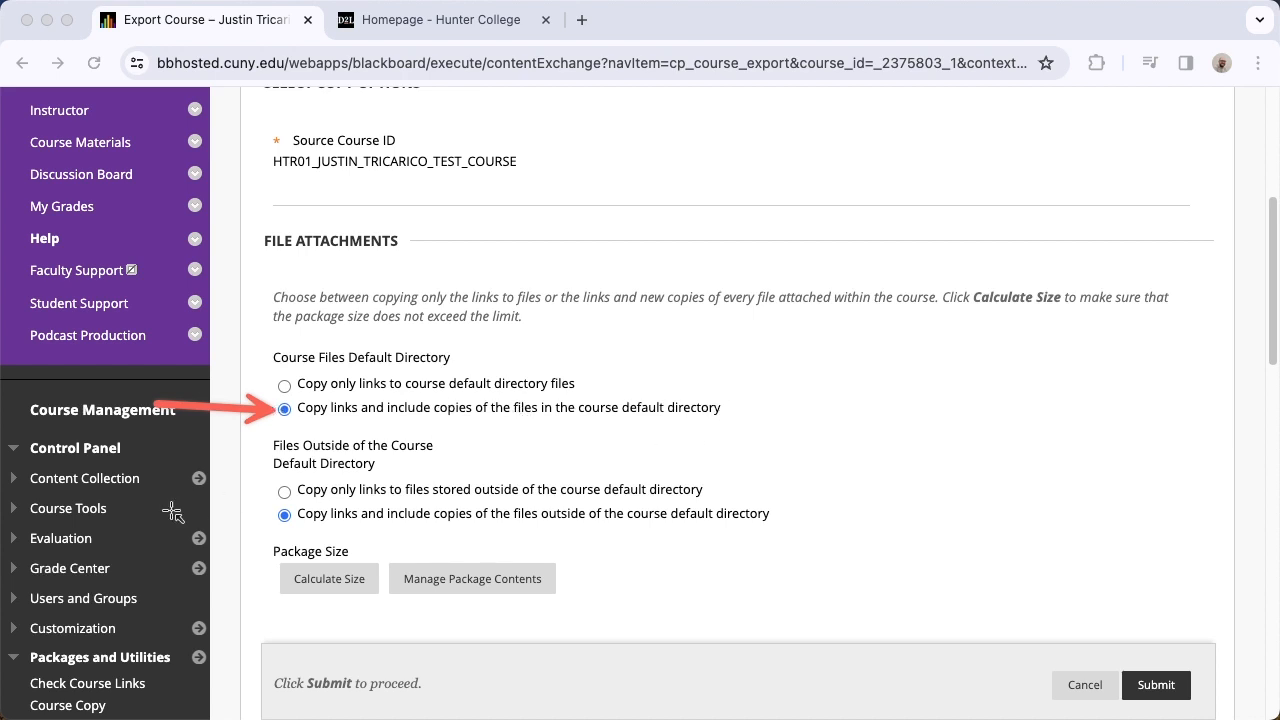
pyautogui.moveTo(134, 518); pyautogui.dragTo(279, 517)
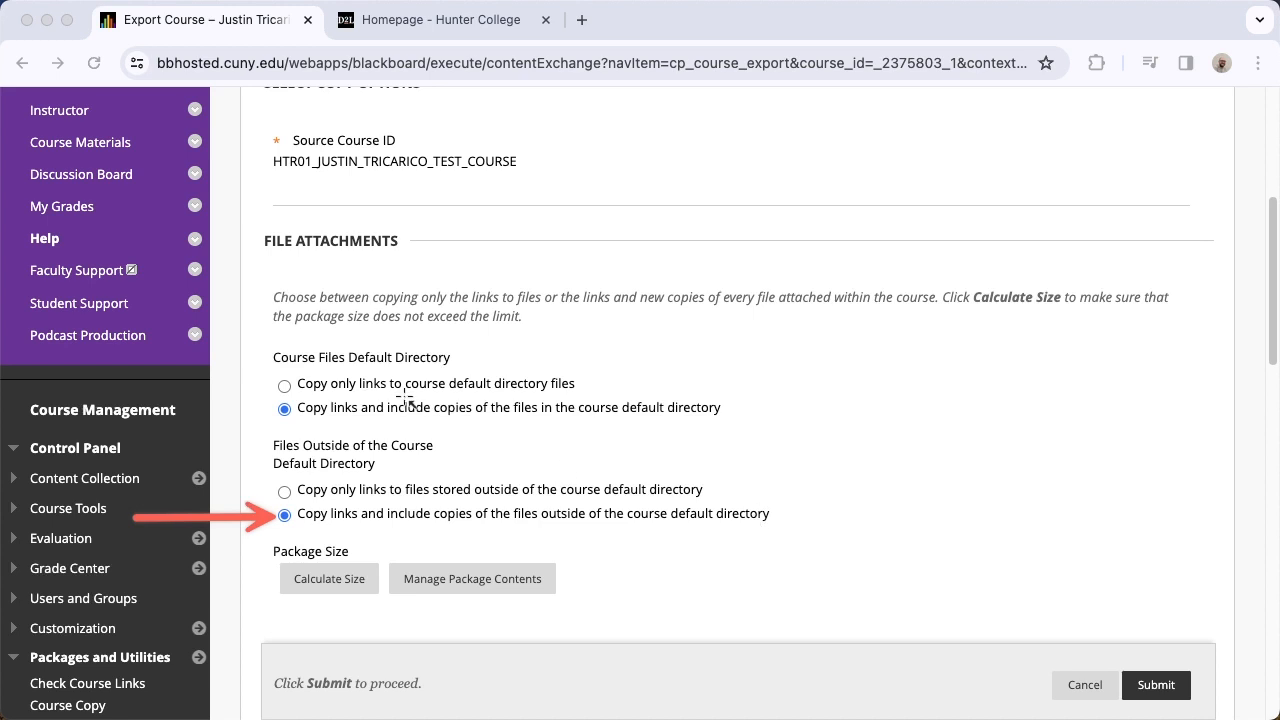
# Include all course materials in the export package except the Faculty Support and Student Support content areas
pyautogui.scroll(-4, 732, 458)
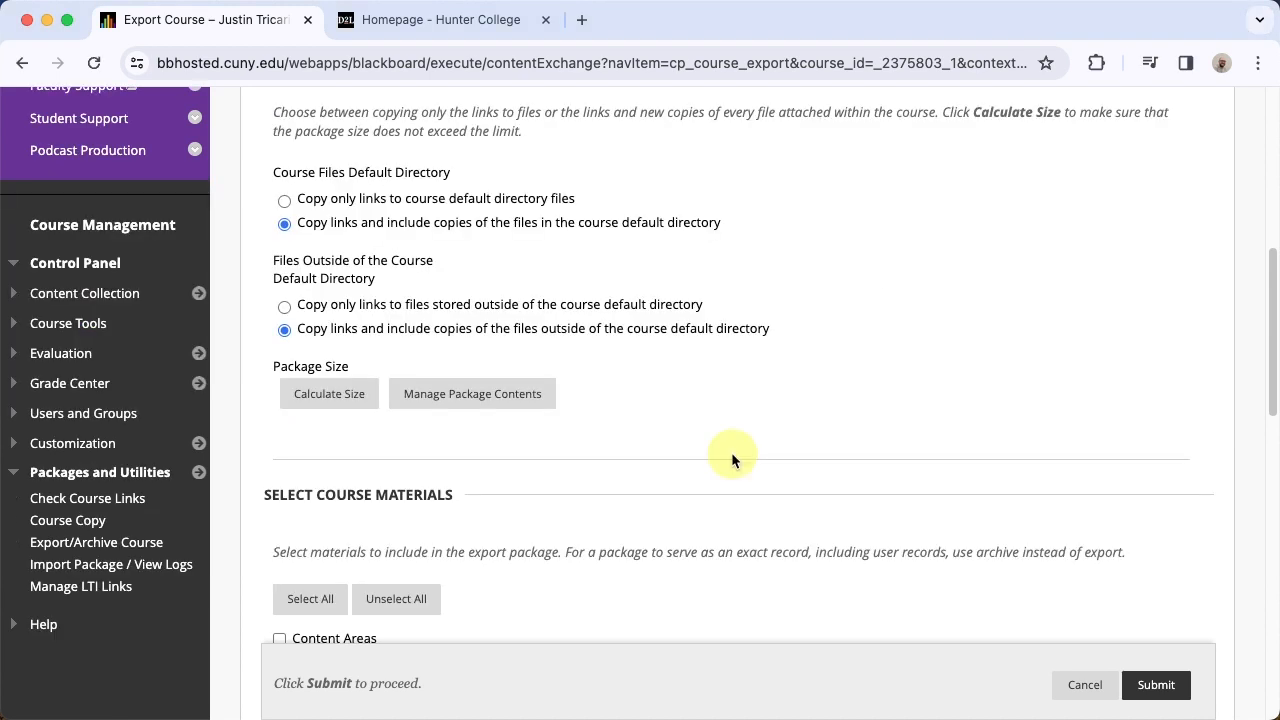
pyautogui.scroll(-5, 732, 458)
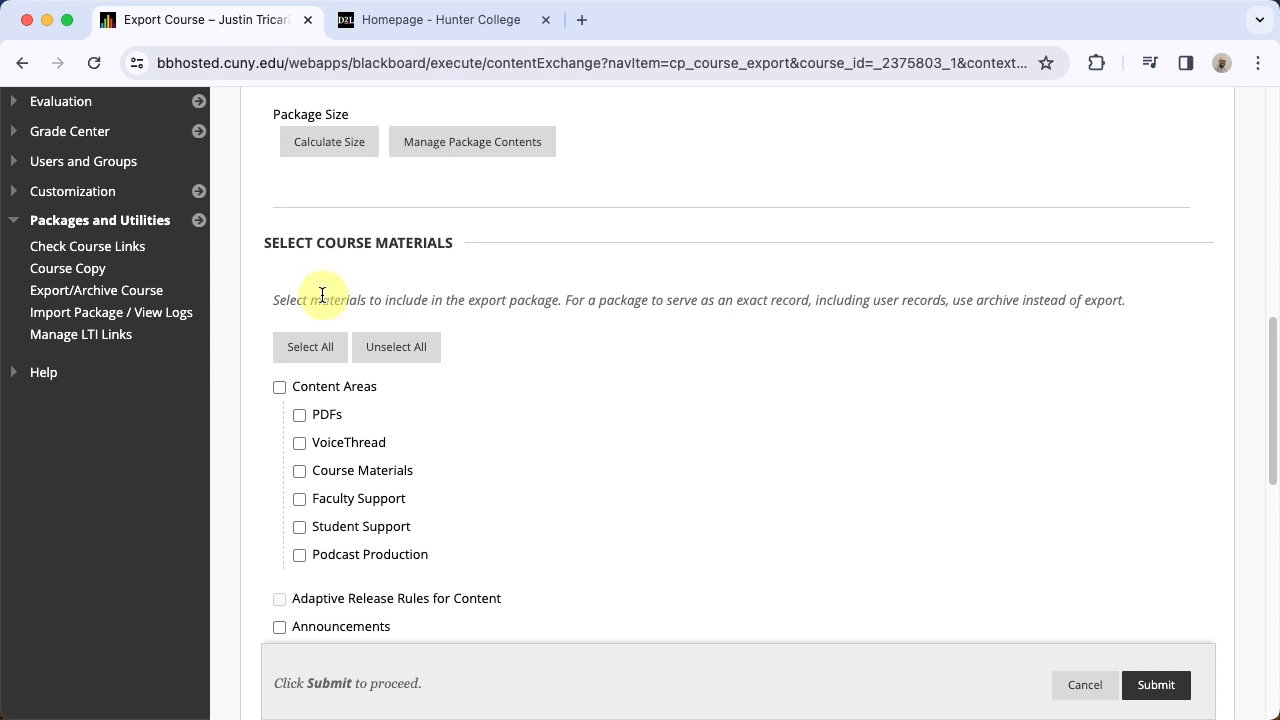
pyautogui.click(313, 350)
pyautogui.scroll(-1, 514, 430)
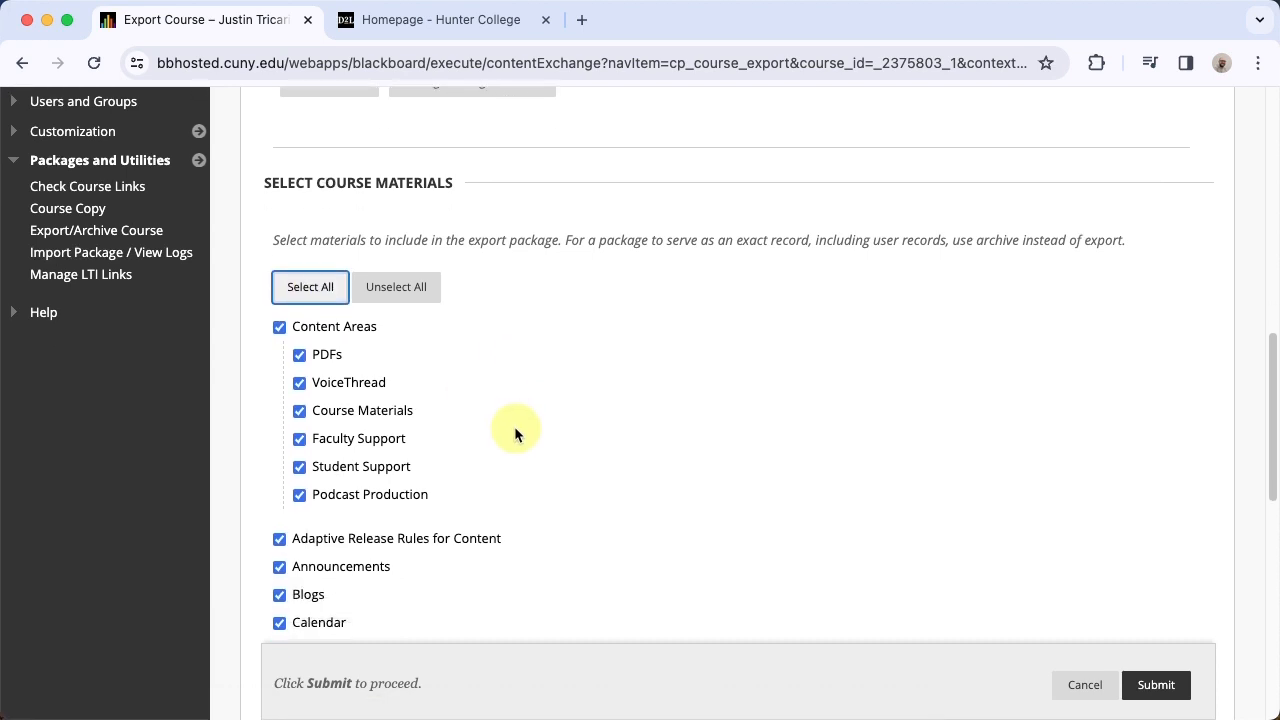
pyautogui.scroll(-1, 515, 430)
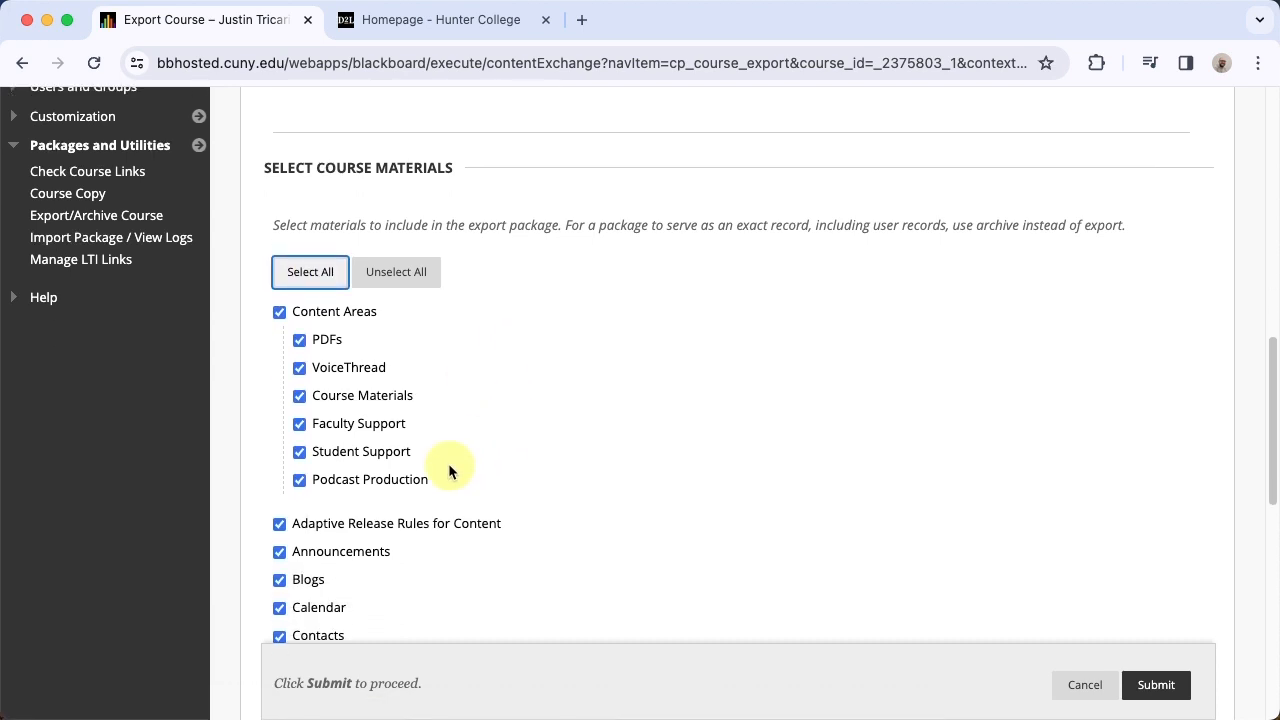
pyautogui.click(299, 424)
pyautogui.click(299, 451)
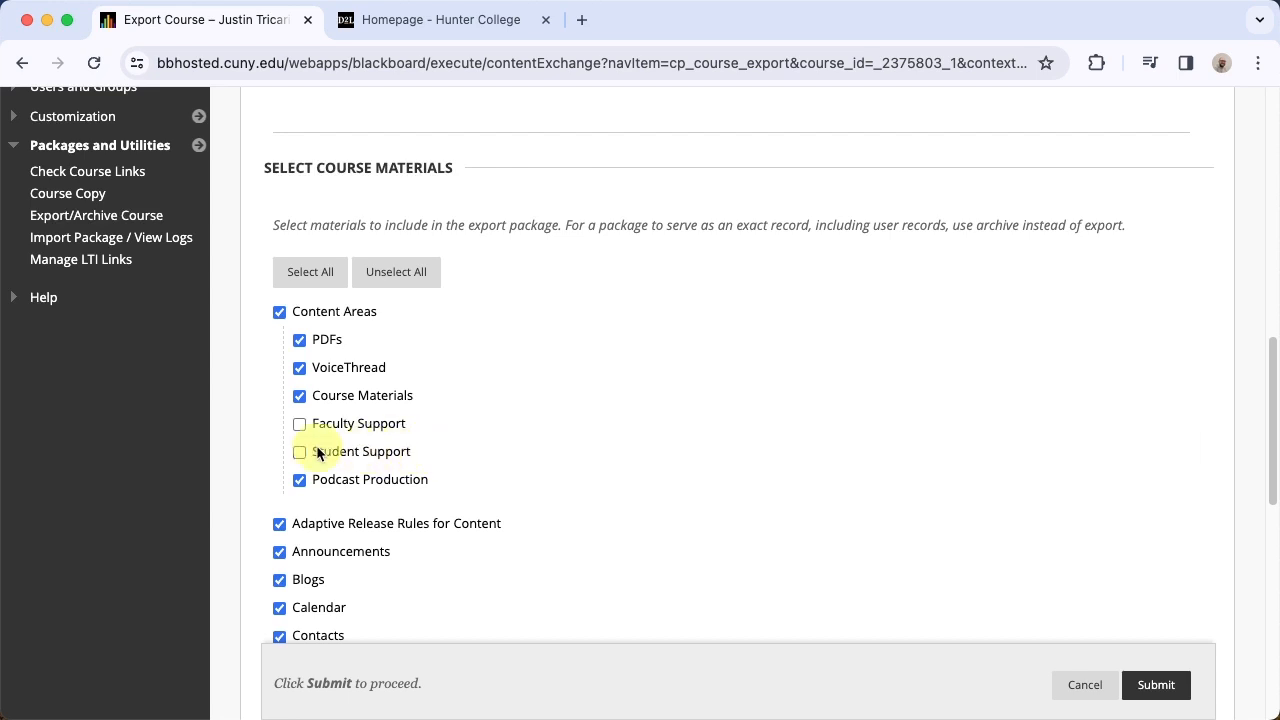
# Set the Discussion Board export to include only the forums, with no starter posts
pyautogui.scroll(-2, 421, 447)
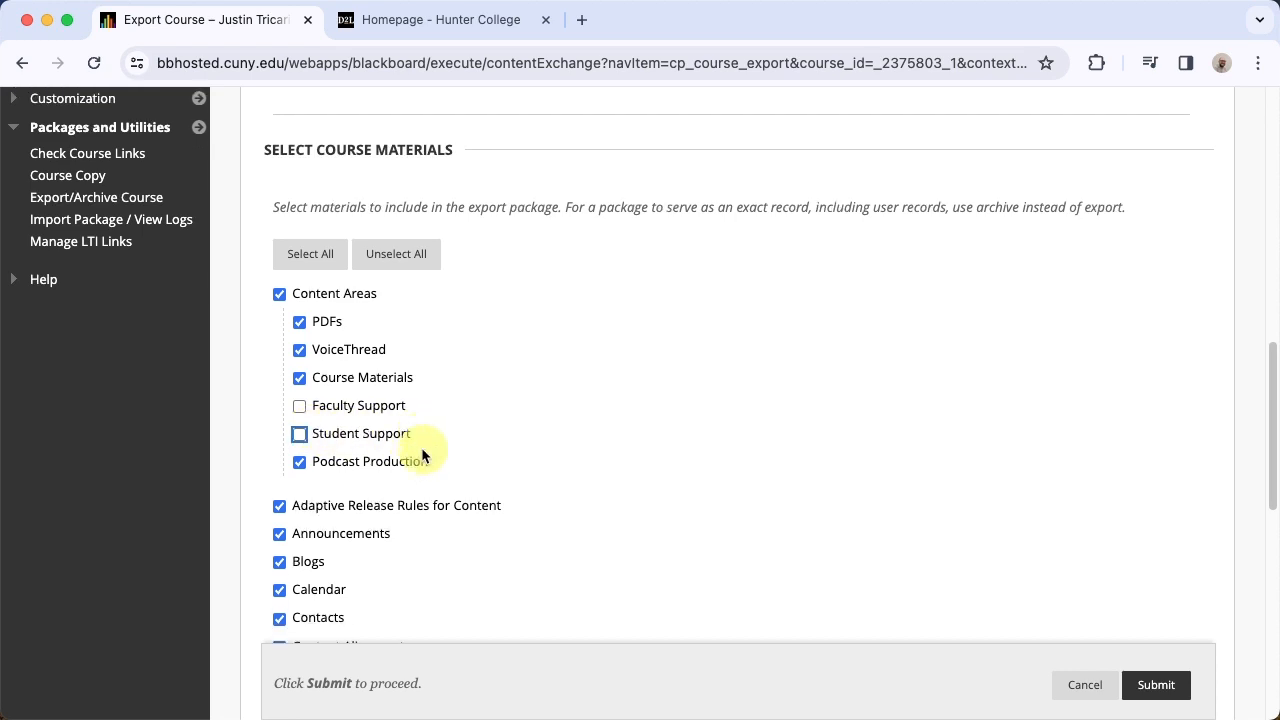
pyautogui.scroll(-5, 421, 447)
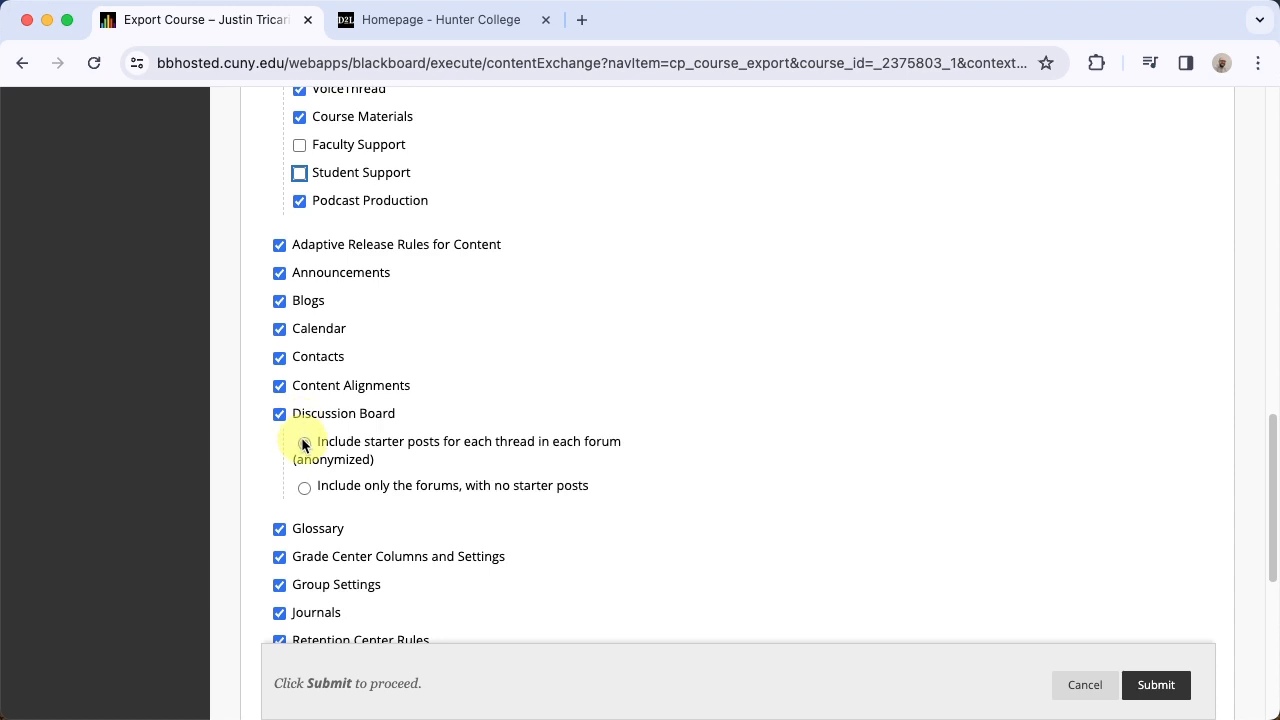
pyautogui.click(304, 487)
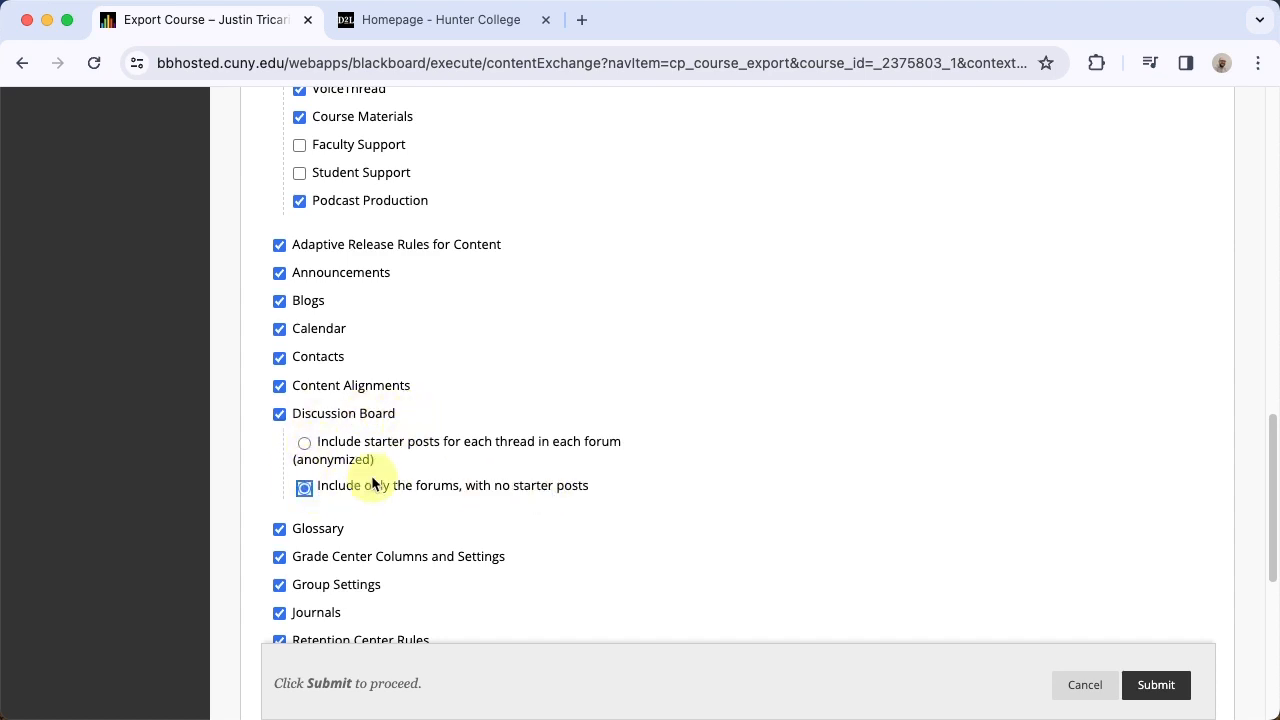
# Submit the course export after checking the remaining materials, and refresh the list of manually created packages
pyautogui.scroll(-2, 368, 428)
pyautogui.scroll(-4, 366, 430)
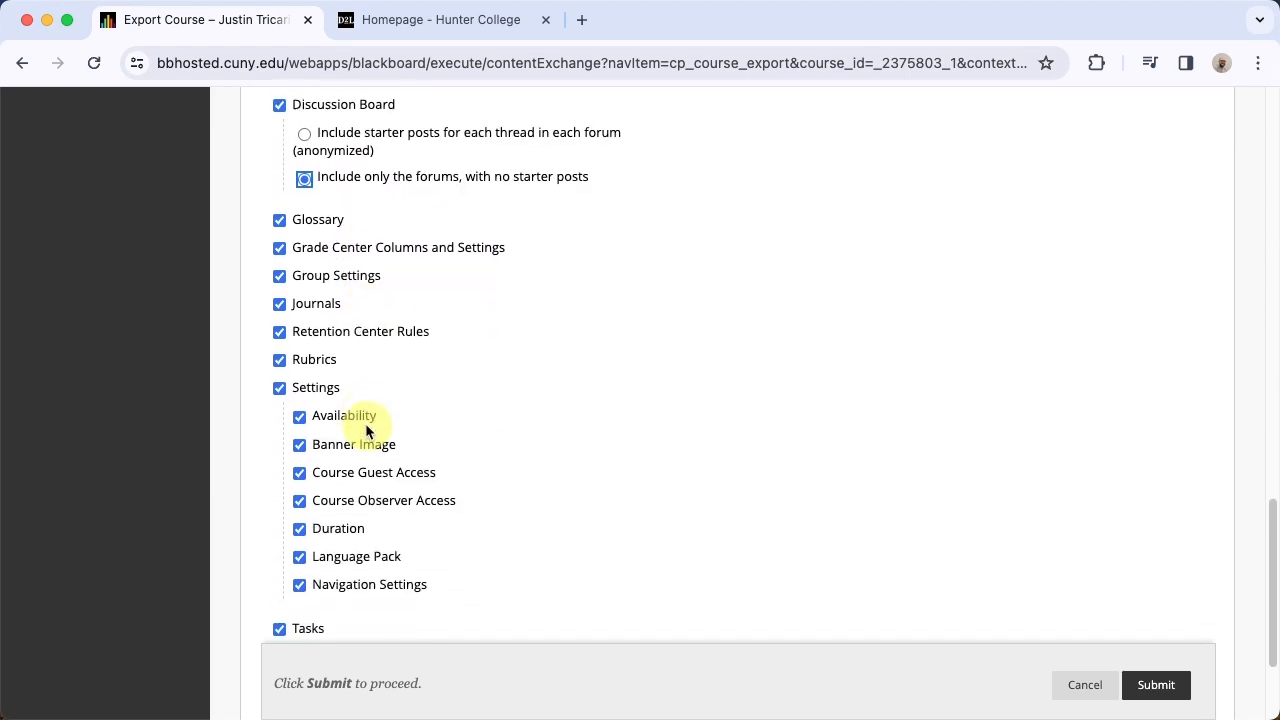
pyautogui.scroll(-4, 366, 430)
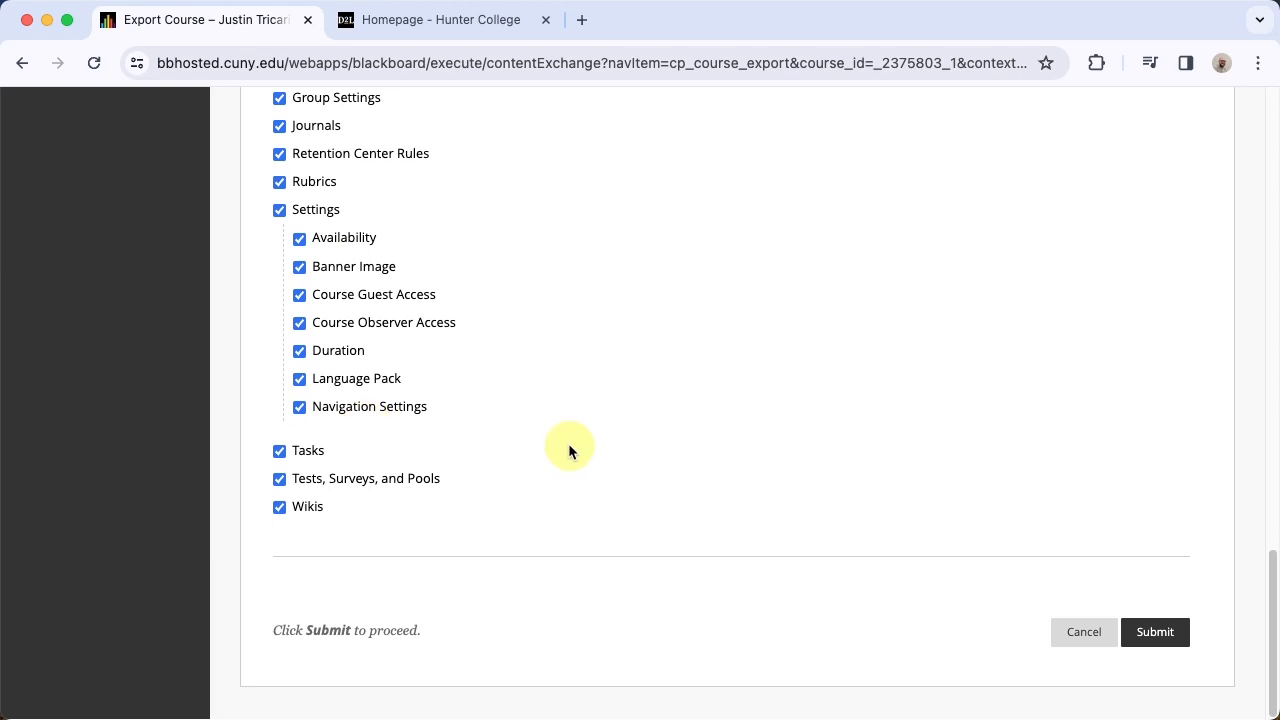
pyautogui.click(1150, 632)
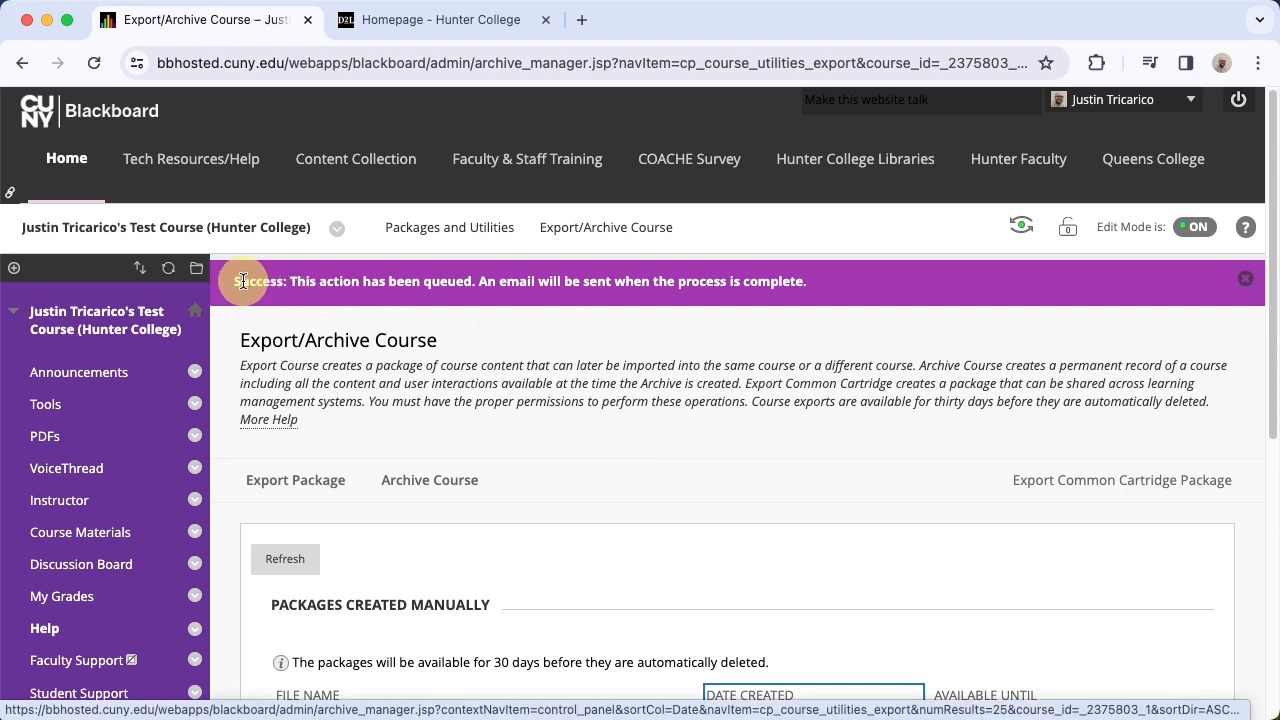
pyautogui.moveTo(232, 281); pyautogui.dragTo(827, 290)
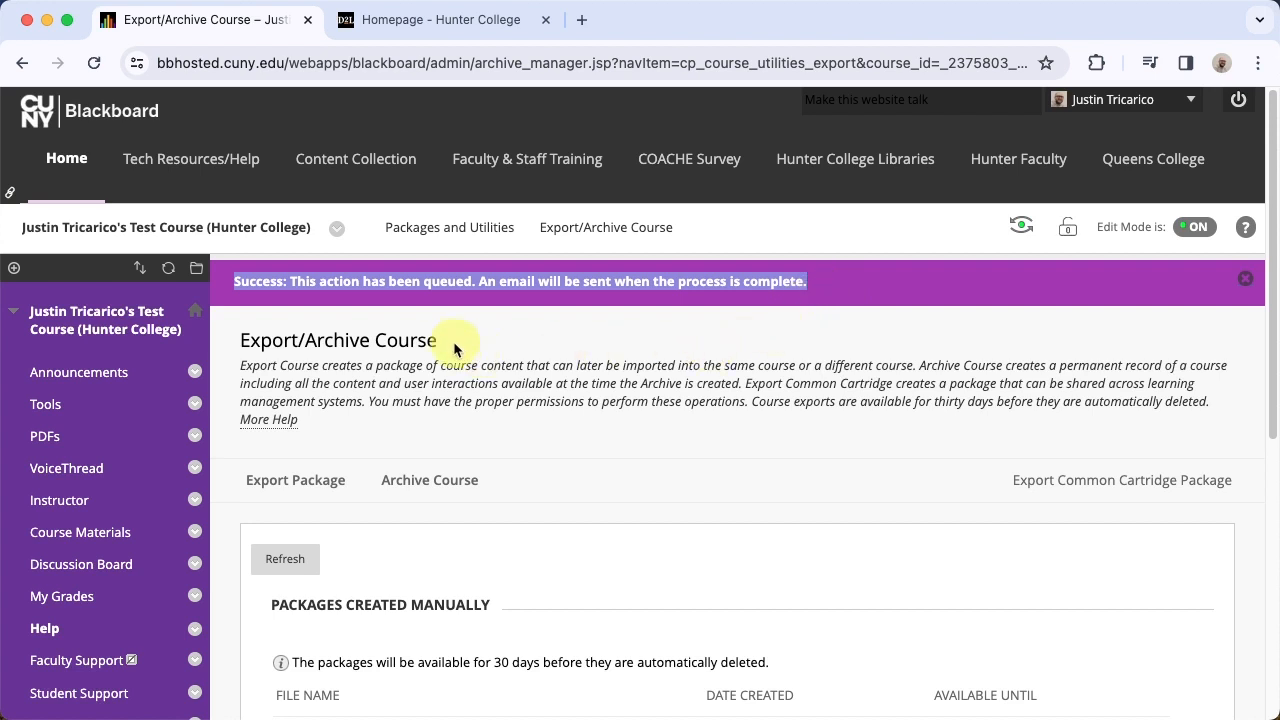
pyautogui.click(305, 557)
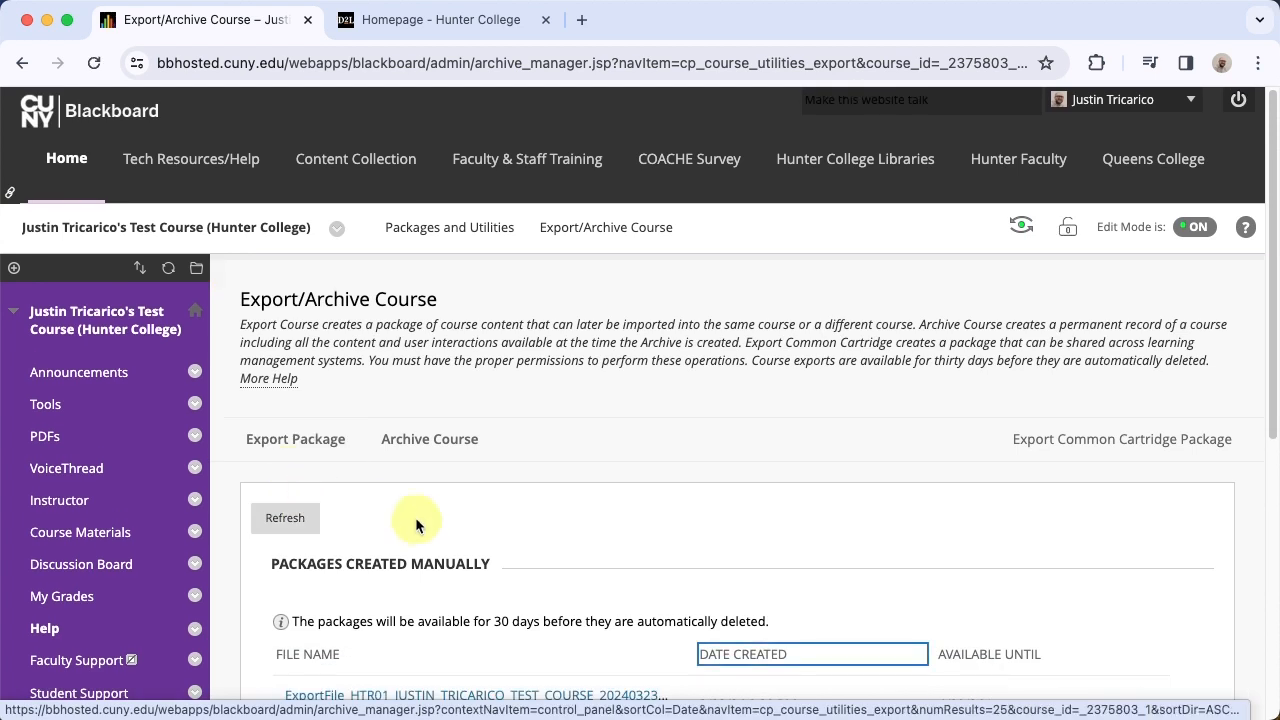
# Download the export package created 3/28/24 11:40 AM and locate the zip file in the browser's recent download history
pyautogui.scroll(-5, 418, 522)
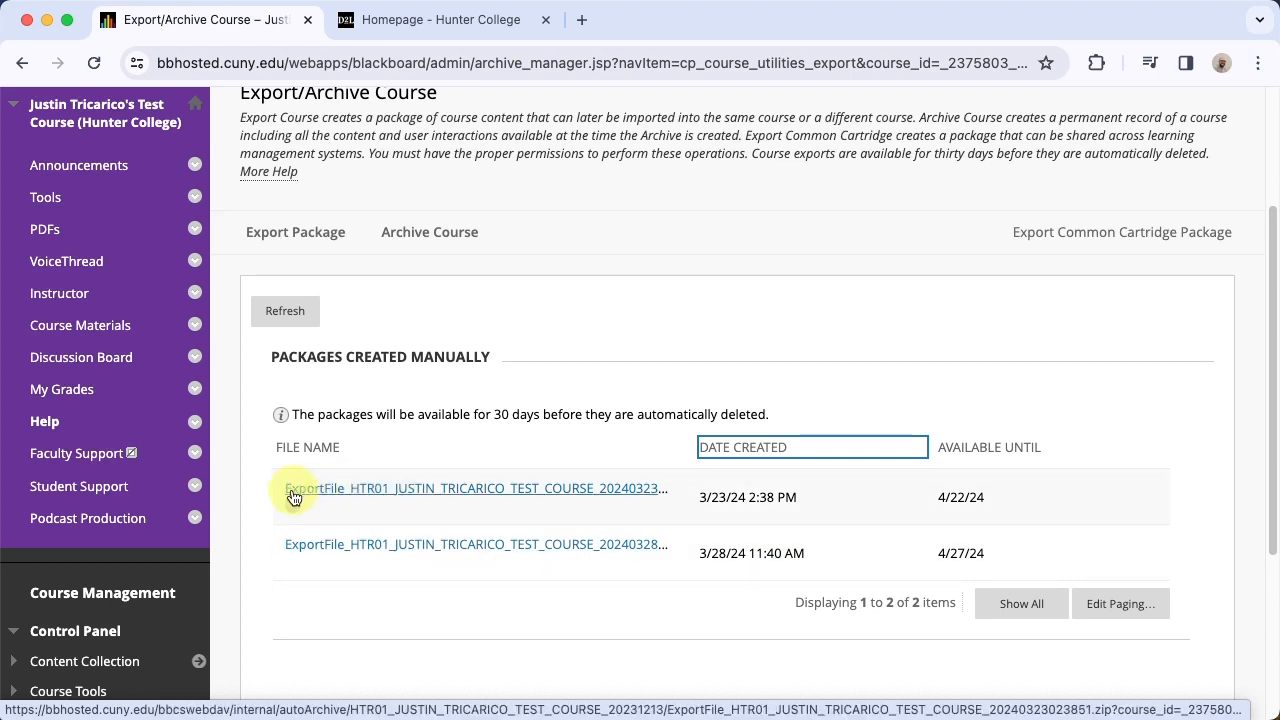
pyautogui.tripleClick(725, 553)
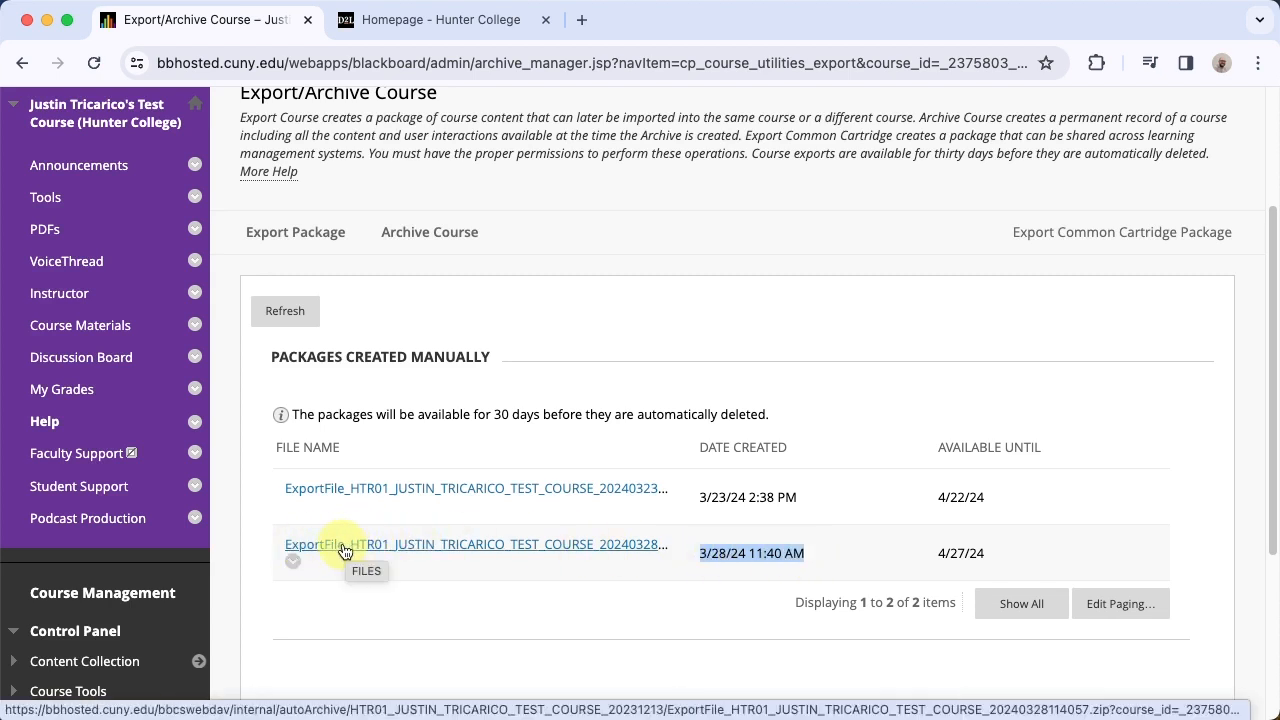
pyautogui.click(414, 545)
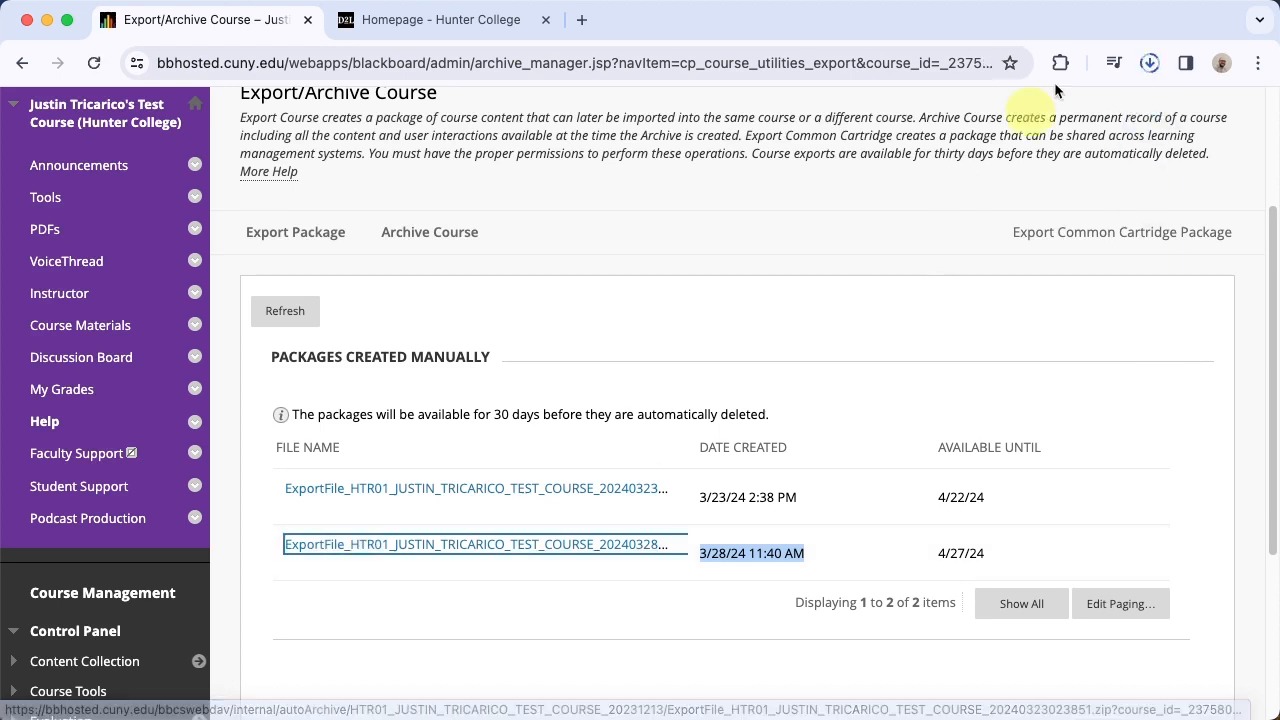
pyautogui.click(1150, 63)
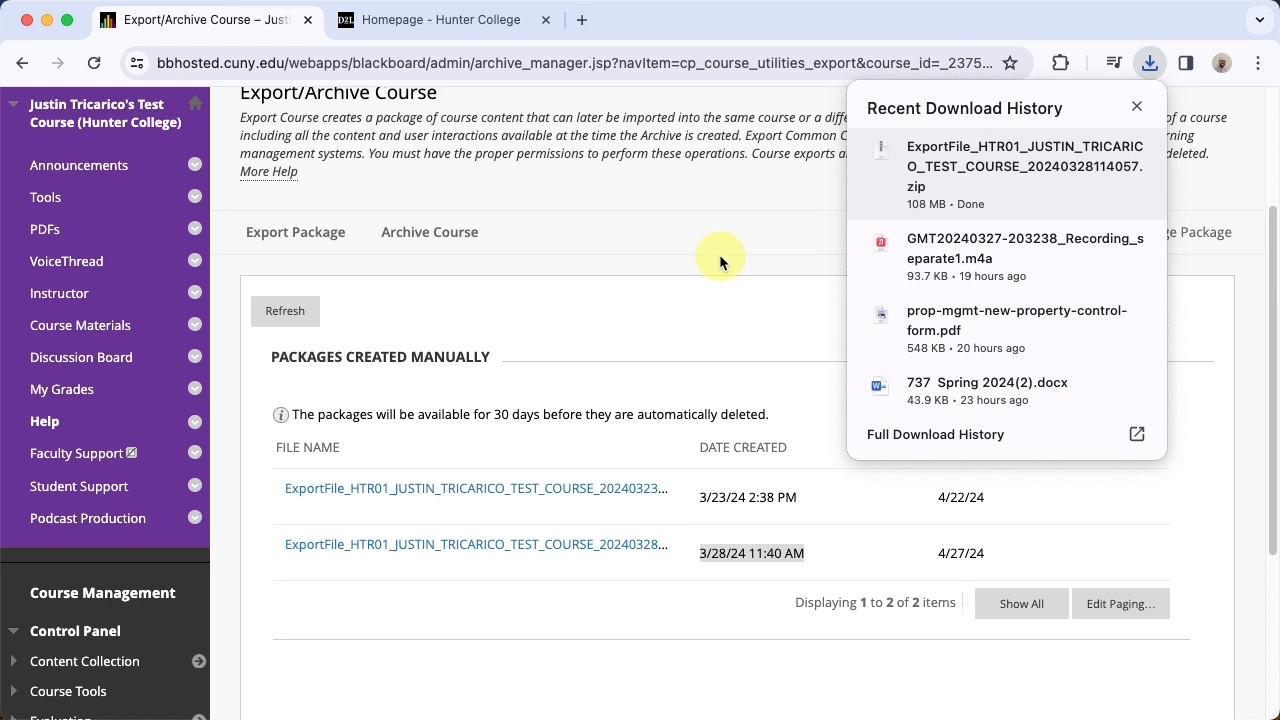
pyautogui.moveTo(1095, 150)
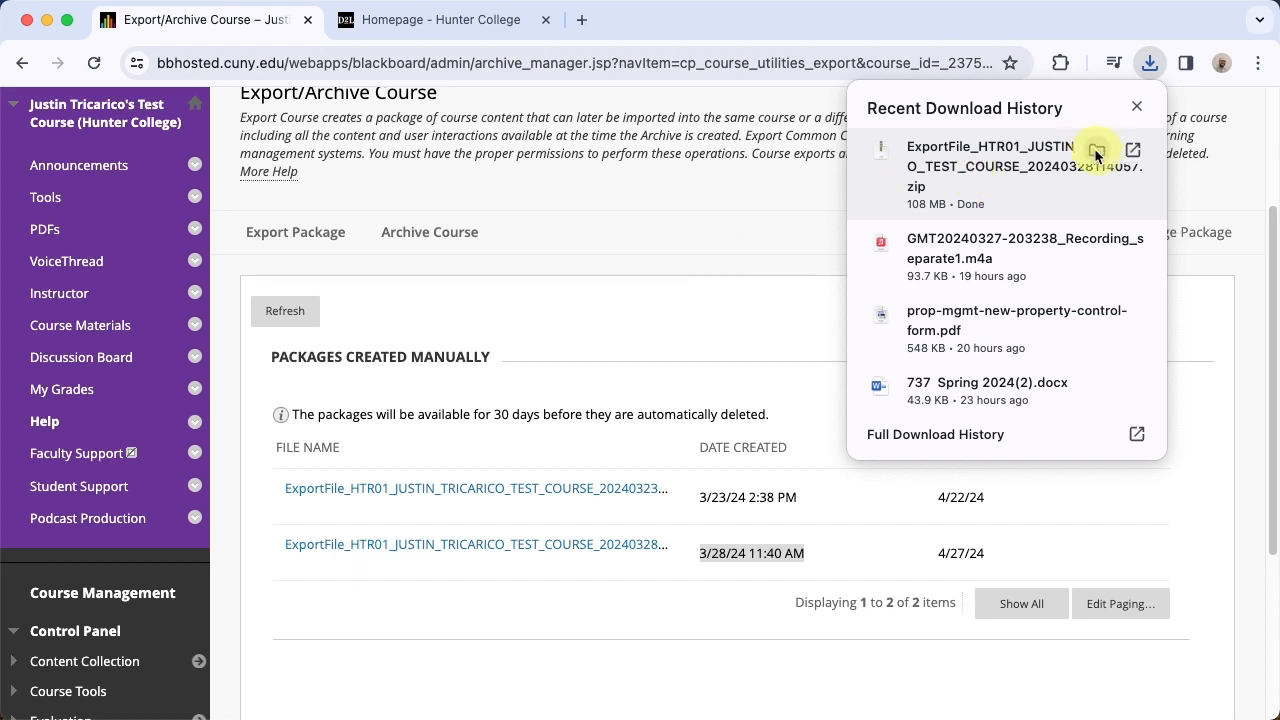